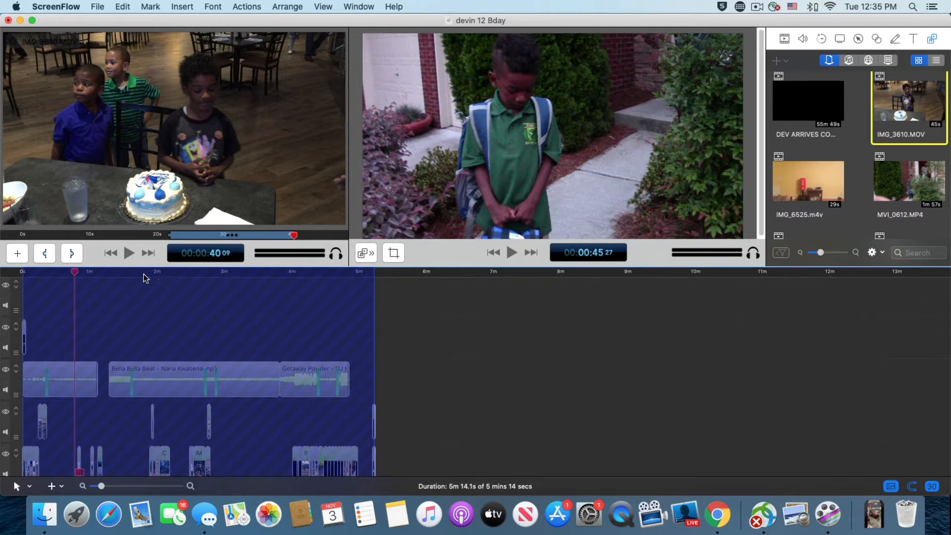
# - Scrub the timeline from its opening to the closing photos past 5:00, and preview the baseball scenes at about 2:02 and 4:15
pyautogui.moveTo(74, 272); pyautogui.dragTo(10, 274)
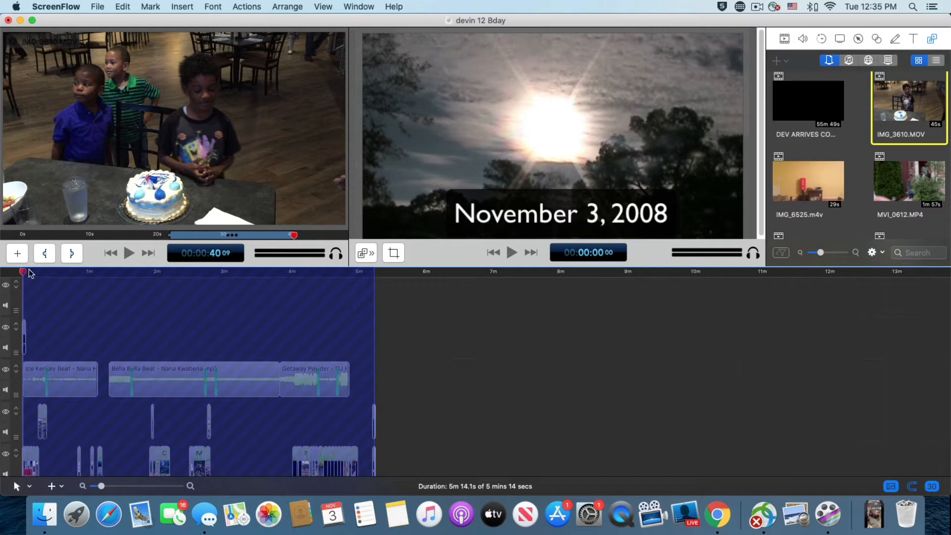
pyautogui.click(359, 274)
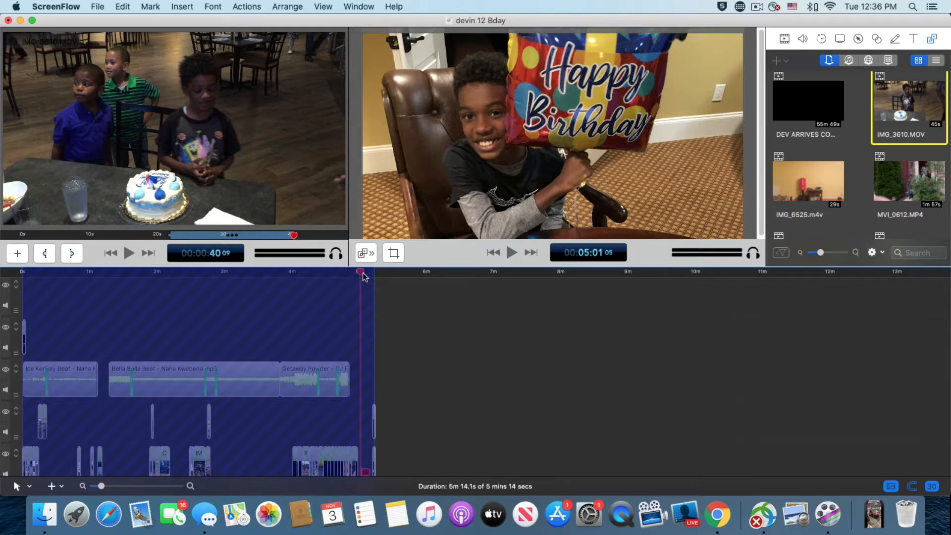
pyautogui.press('Down')
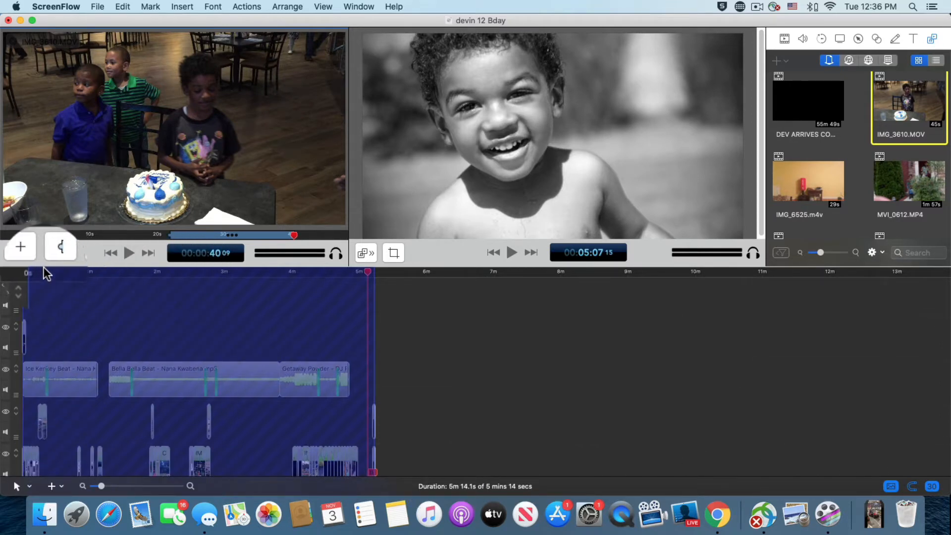
pyautogui.moveTo(44, 269); pyautogui.dragTo(153, 272)
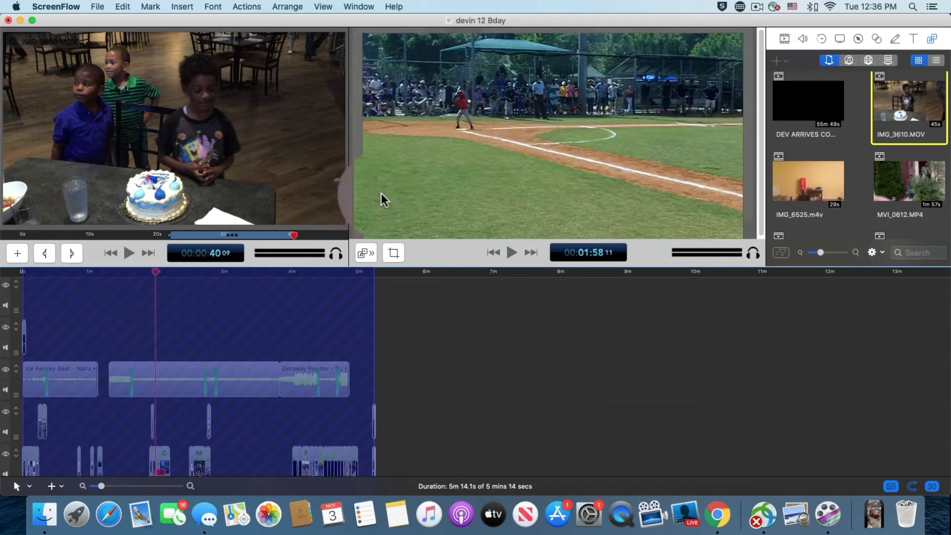
pyautogui.click(151, 270)
pyautogui.click(159, 271)
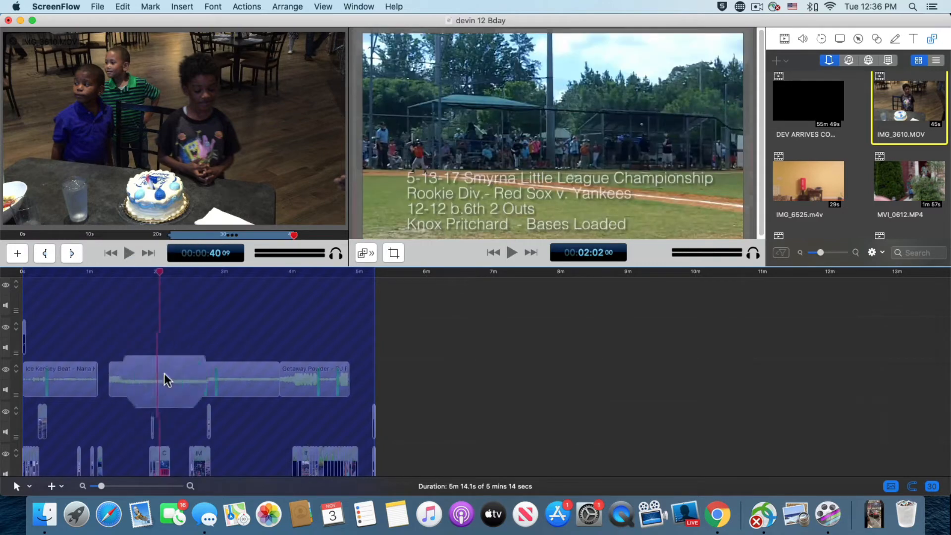
pyautogui.moveTo(159, 271); pyautogui.dragTo(305, 292)
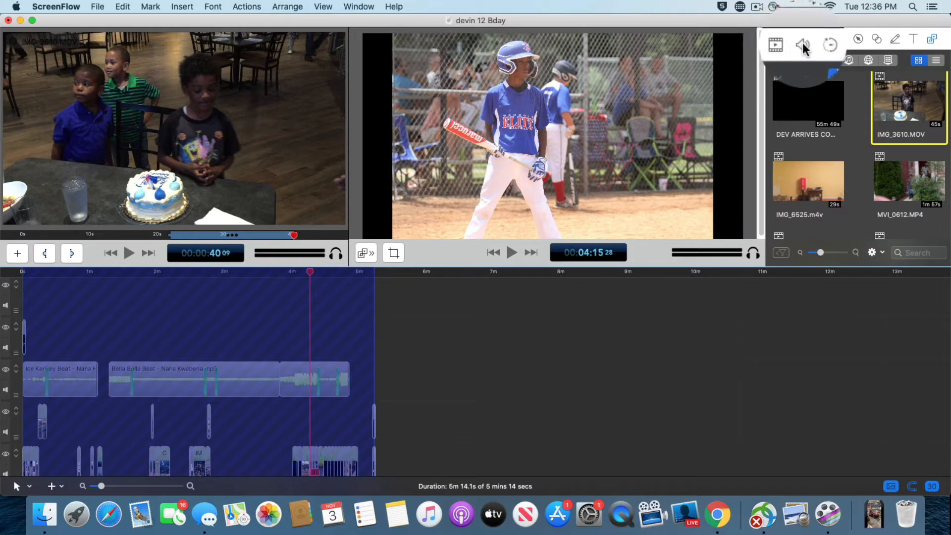
# - Show the video properties of the batting-cage clip at about 2:37 on the timeline
pyautogui.click(785, 41)
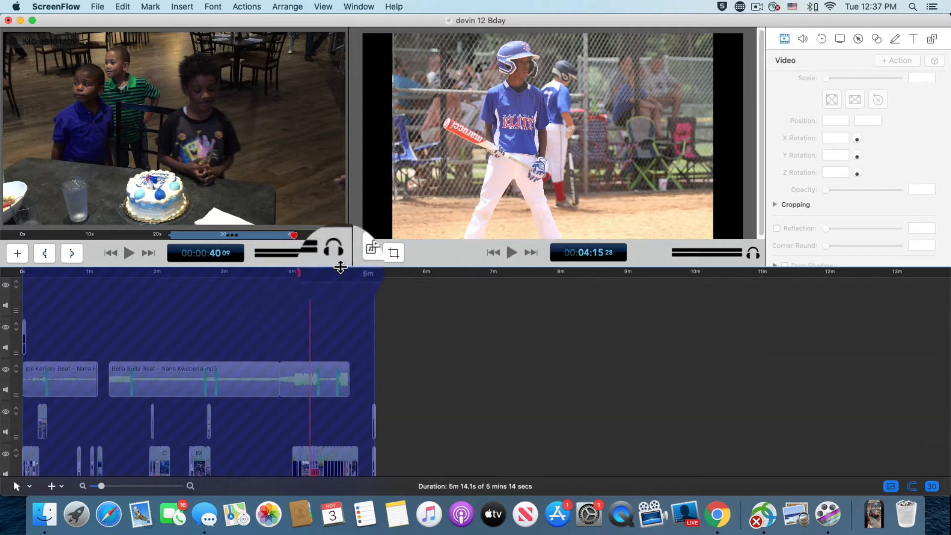
pyautogui.moveTo(309, 272); pyautogui.dragTo(199, 295)
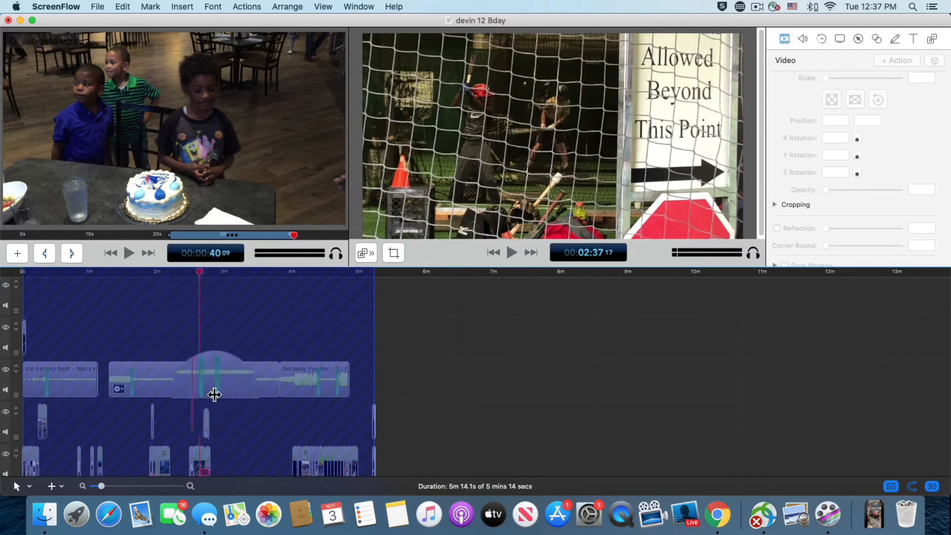
pyautogui.click(200, 453)
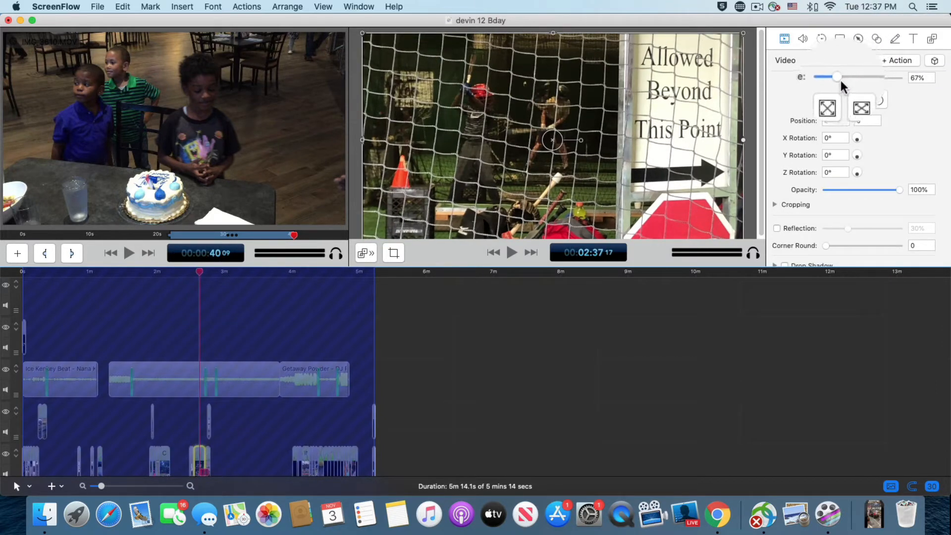
# - Enlarge the batting-cage clip to 82% scale, and refit it to the canvas
pyautogui.moveTo(839, 77); pyautogui.dragTo(842, 91)
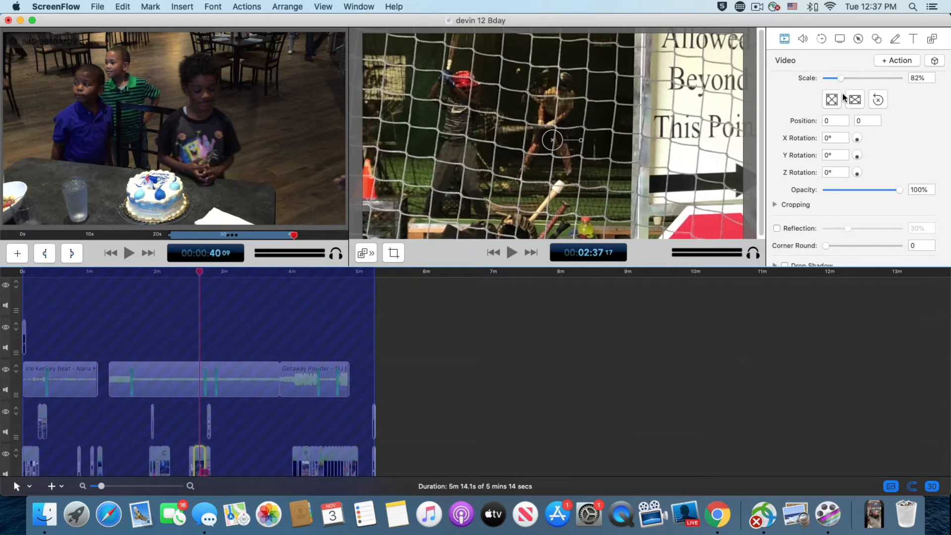
pyautogui.scroll(-1, 844, 96)
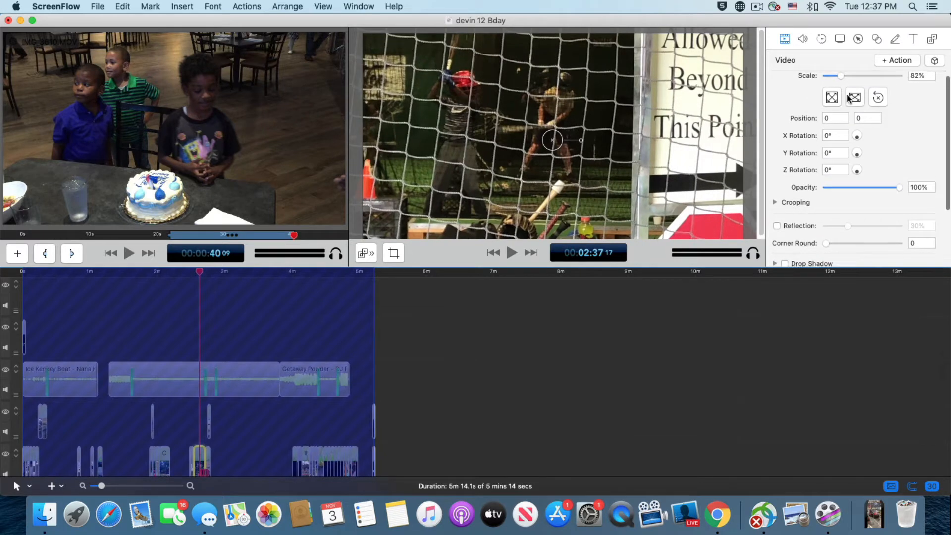
pyautogui.click(851, 98)
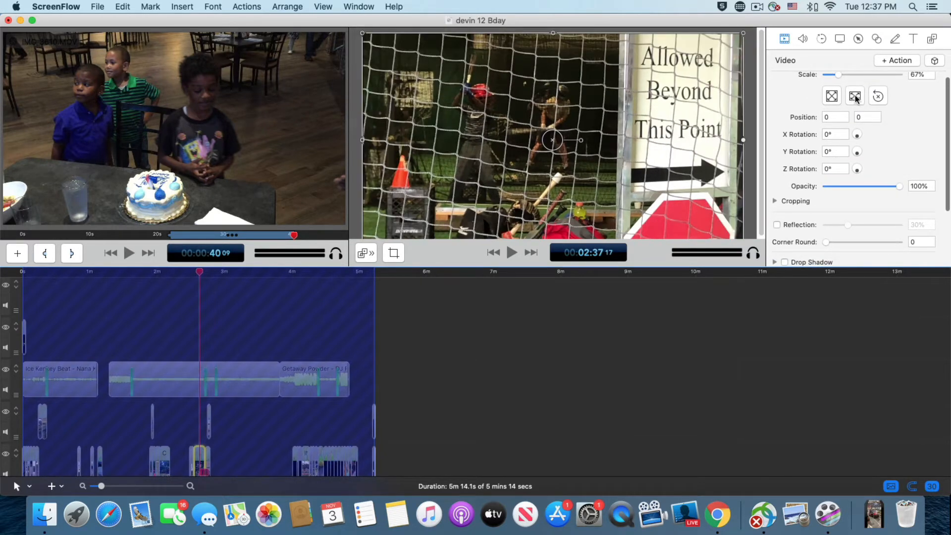
# - Try both canvas-fitting options on the batting-cage clip, shrink it to about 60% scale, and restore it to the canvas size
pyautogui.scroll(-1, 854, 97)
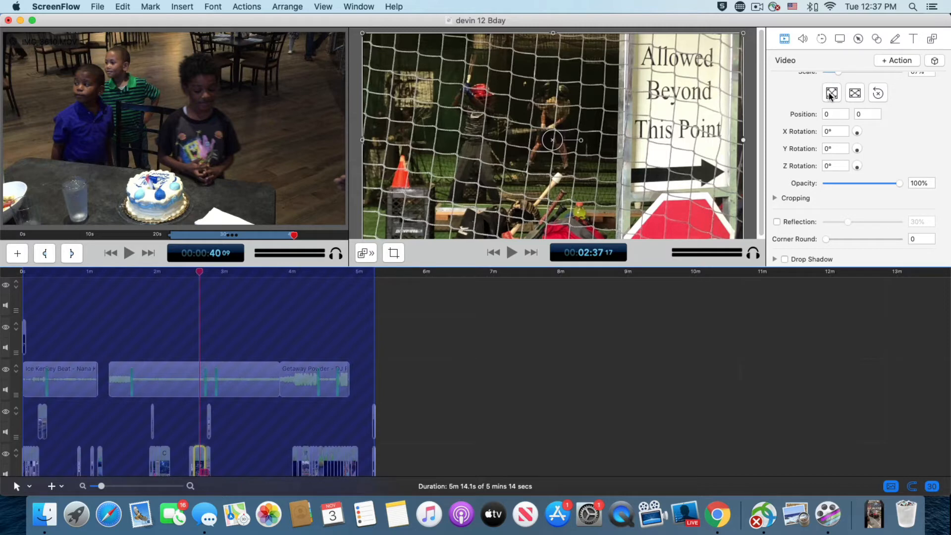
pyautogui.click(832, 94)
pyautogui.click(855, 95)
pyautogui.moveTo(838, 75); pyautogui.dragTo(840, 76)
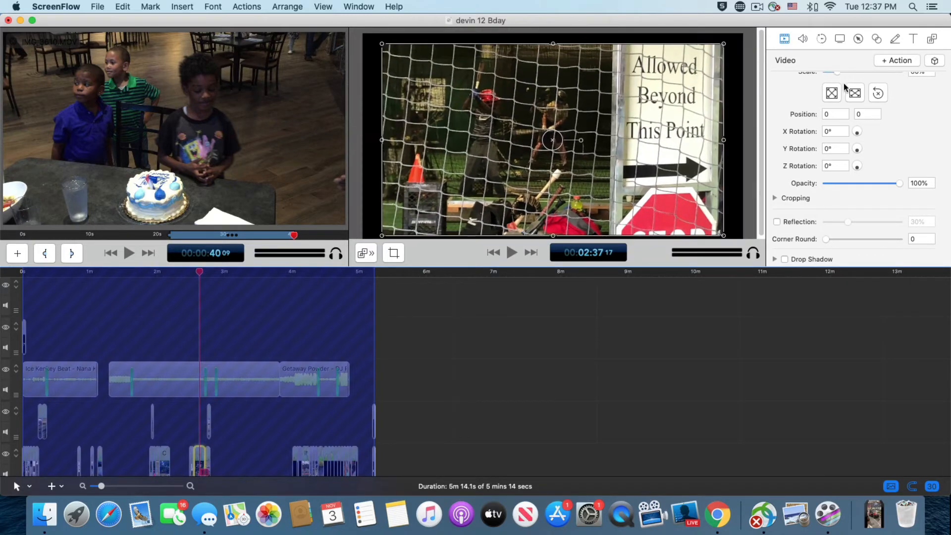
pyautogui.click(855, 91)
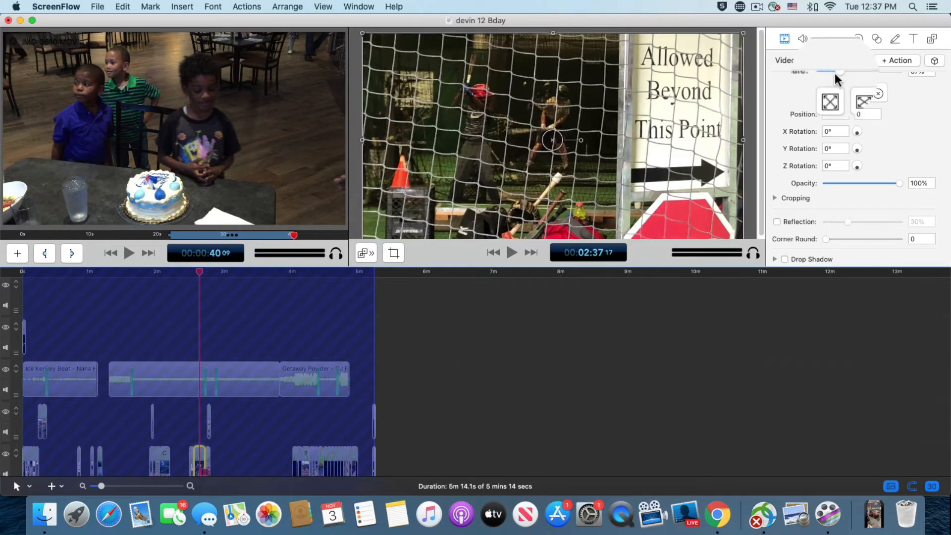
pyautogui.click(832, 94)
pyautogui.click(831, 94)
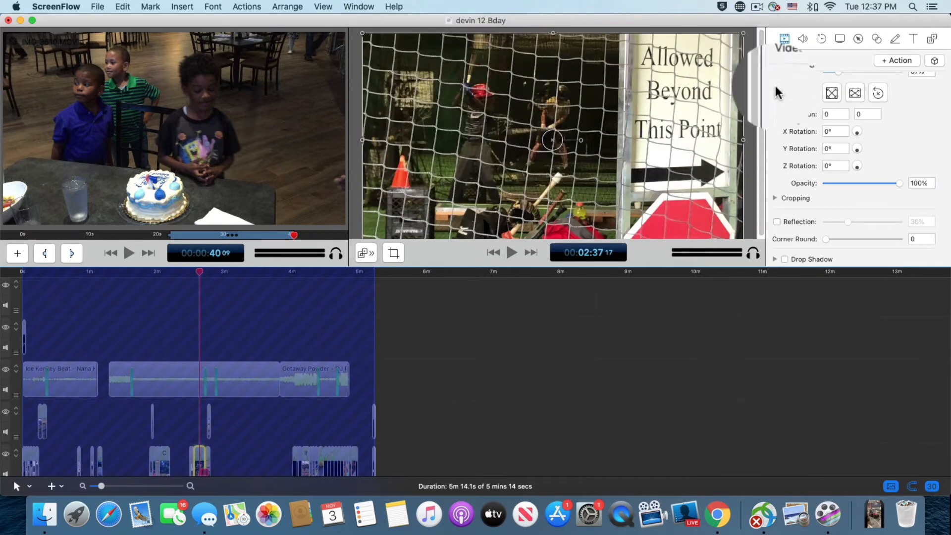
# - Shift the batting-cage clip to a vertical position of 66 with a 70% scale, and refit it to the canvas
pyautogui.scroll(2, 825, 80)
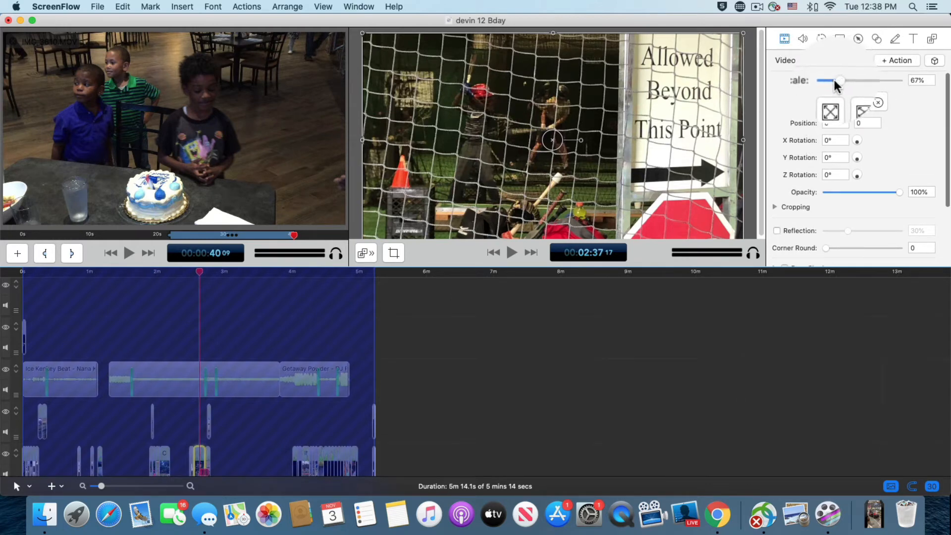
pyautogui.moveTo(383, 171); pyautogui.dragTo(381, 165)
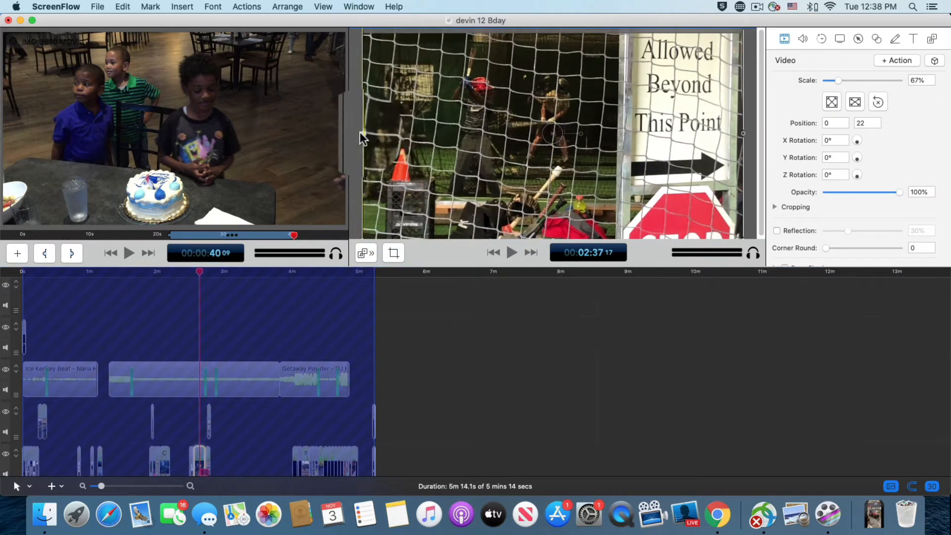
pyautogui.moveTo(360, 132); pyautogui.dragTo(301, 44)
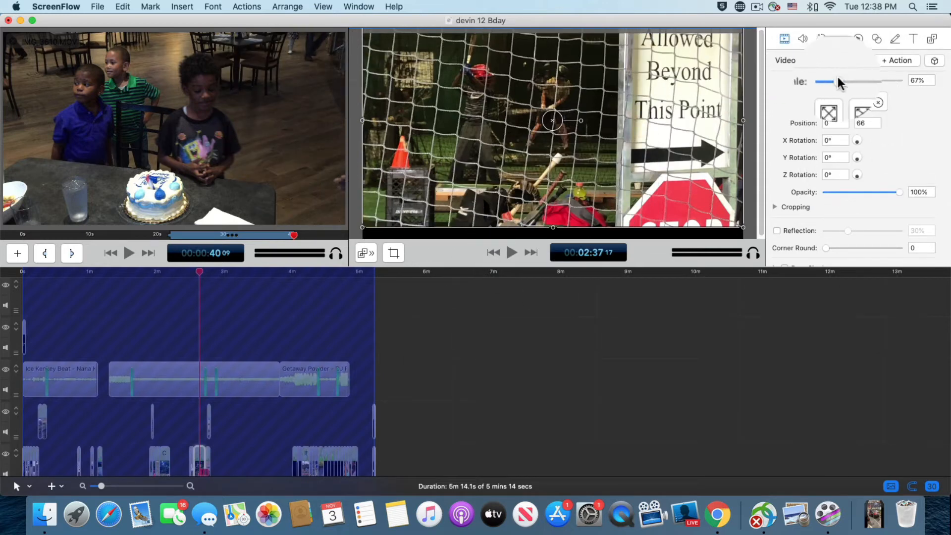
pyautogui.moveTo(838, 78); pyautogui.dragTo(844, 79)
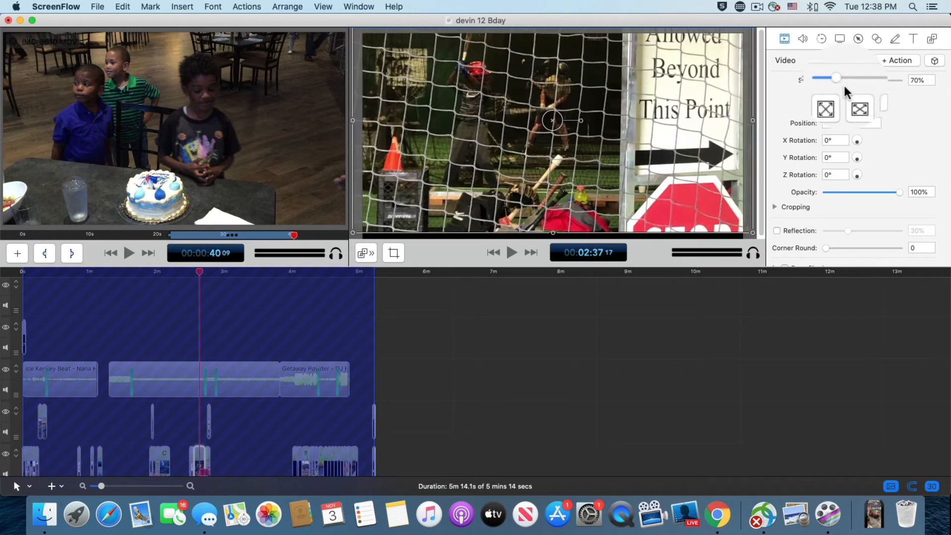
pyautogui.click(851, 103)
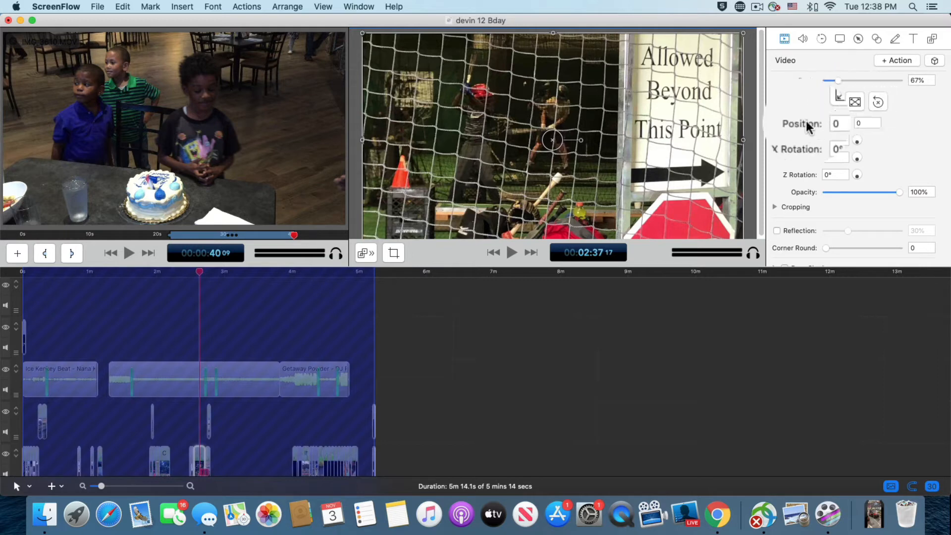
# - Show the audio properties of the Bella Bella Beat music clip on the timeline
pyautogui.click(802, 40)
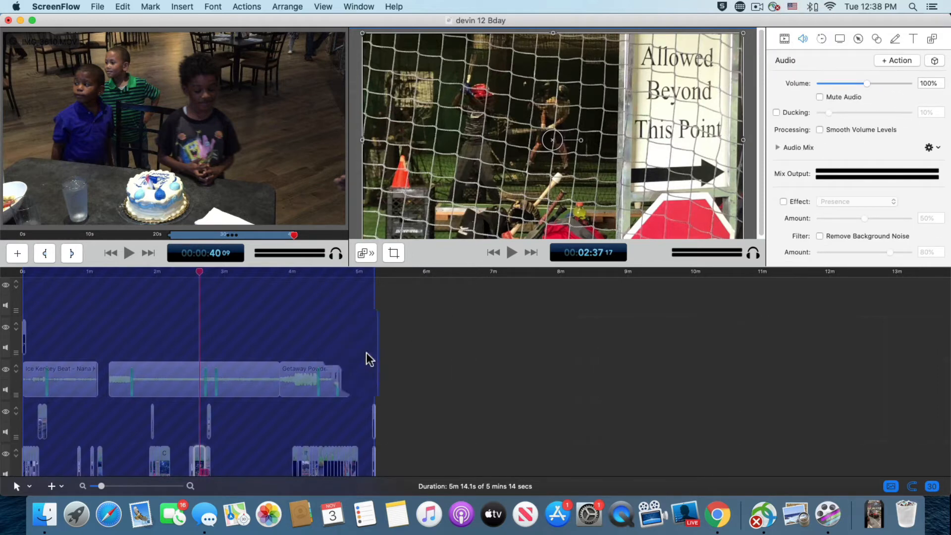
pyautogui.click(257, 382)
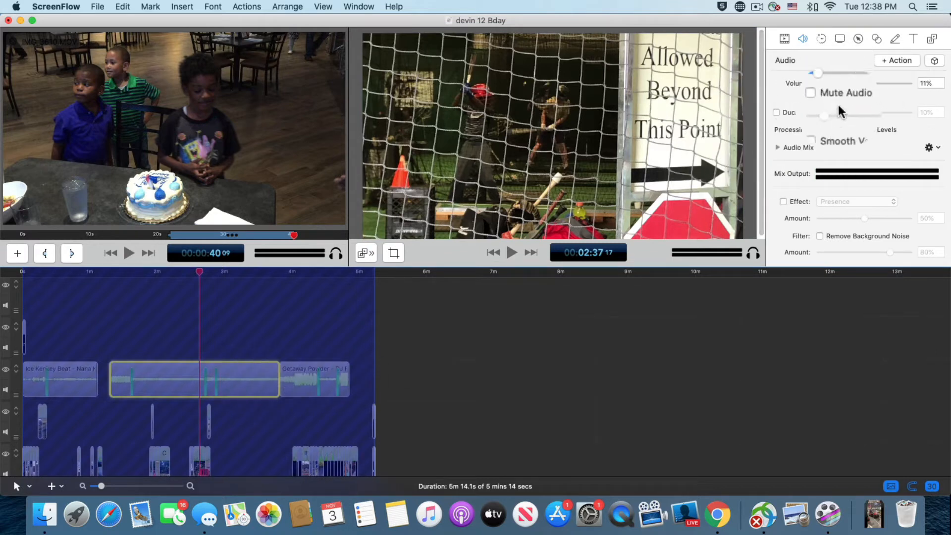
# - Browse the project's media library from its first clips to the audio and screen recording files near the end
pyautogui.click(923, 46)
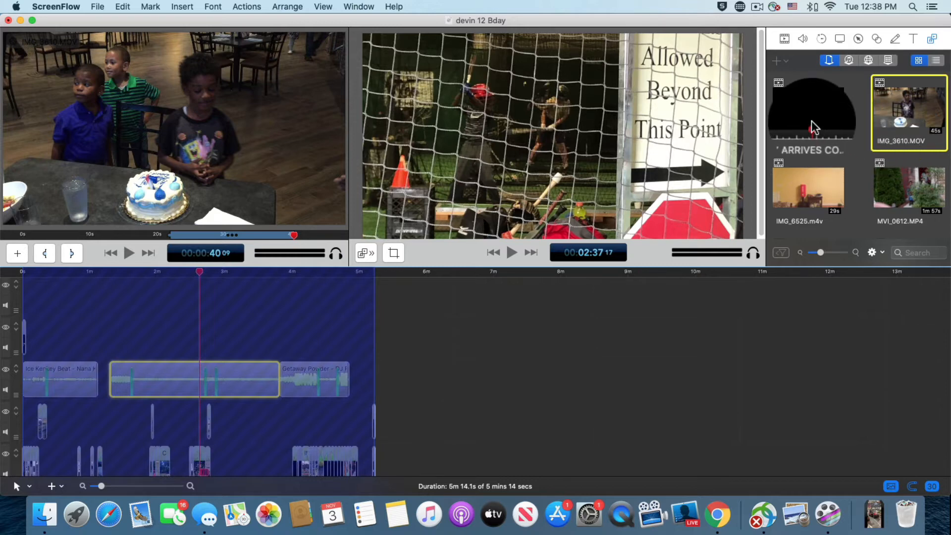
pyautogui.scroll(-5, 914, 146)
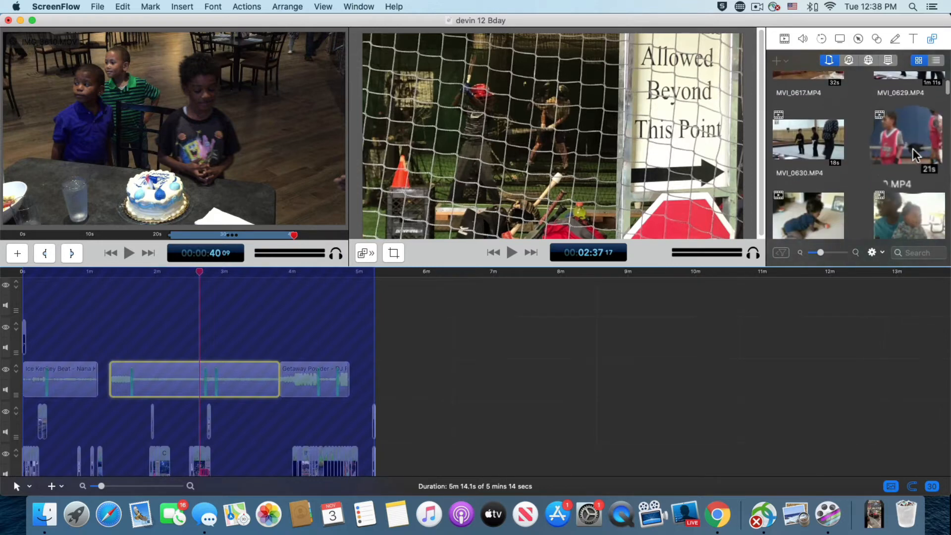
pyautogui.scroll(-5, 912, 149)
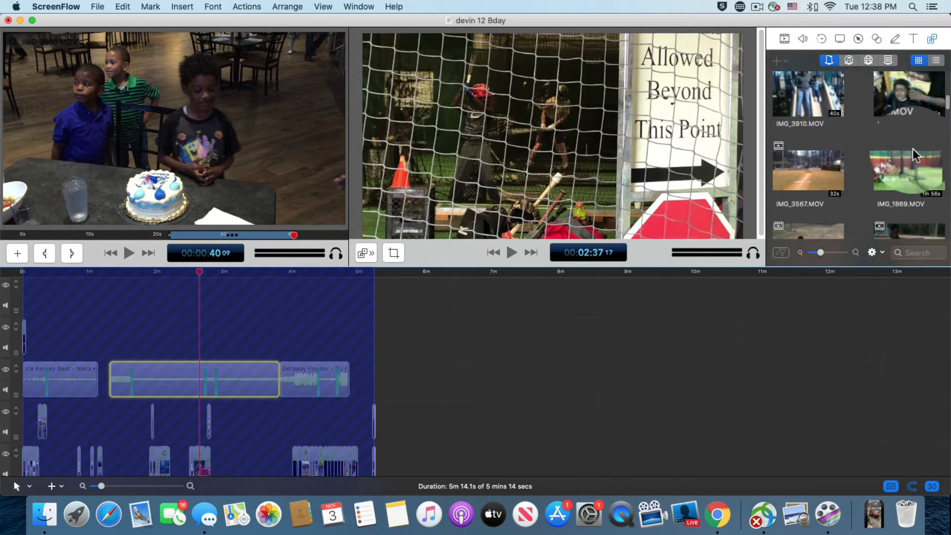
pyautogui.scroll(-8, 911, 150)
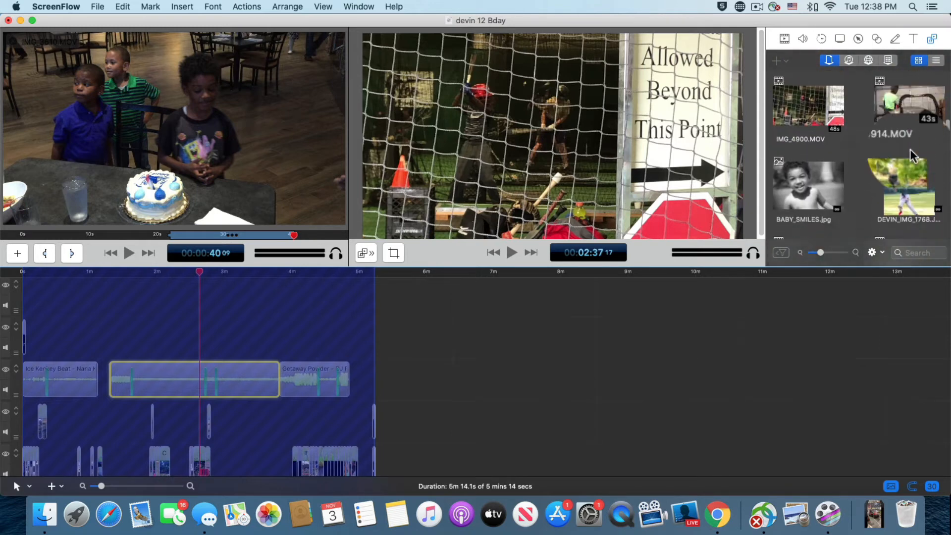
pyautogui.scroll(-8, 910, 151)
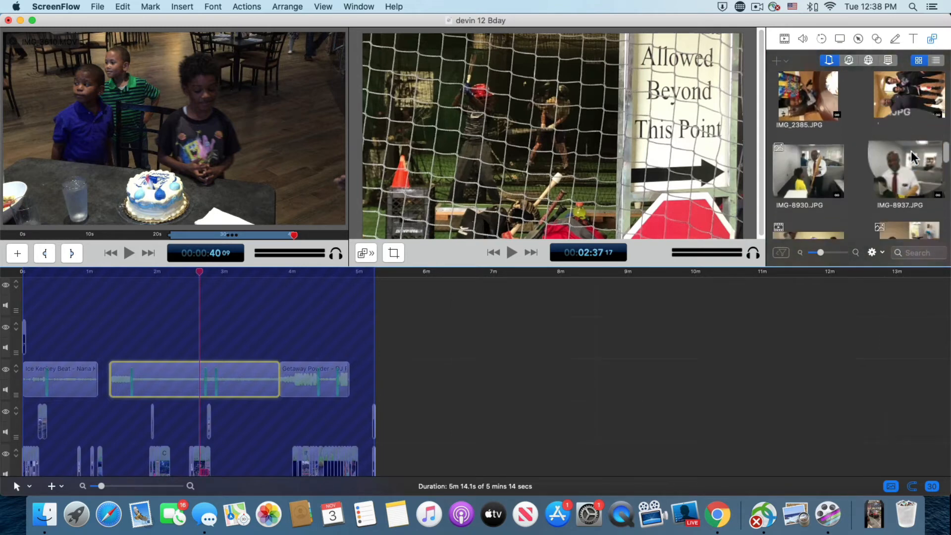
pyautogui.scroll(-8, 924, 154)
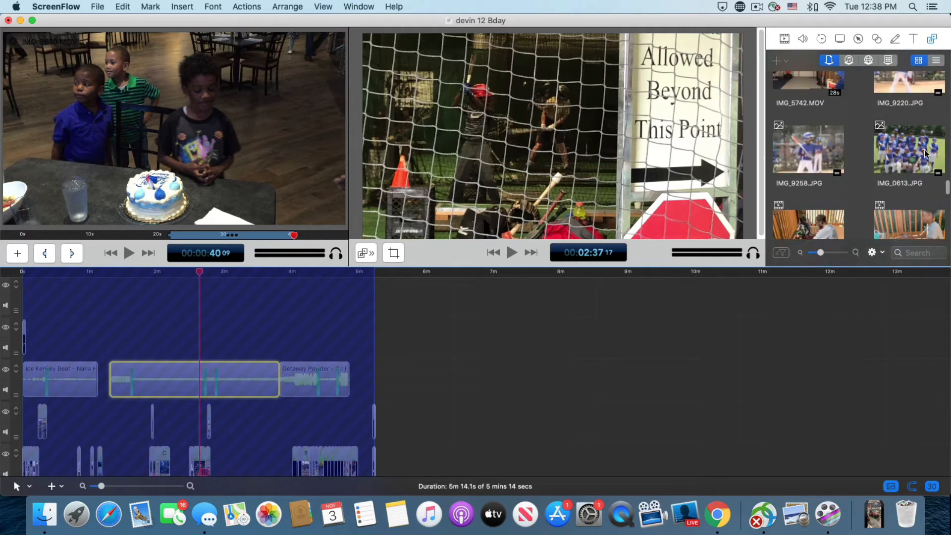
pyautogui.scroll(-8, 924, 149)
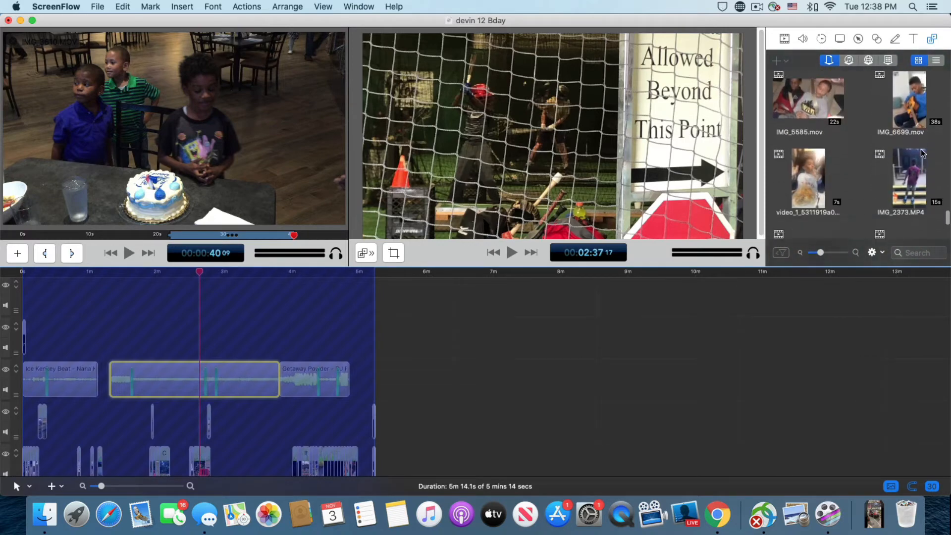
pyautogui.scroll(-1, 916, 148)
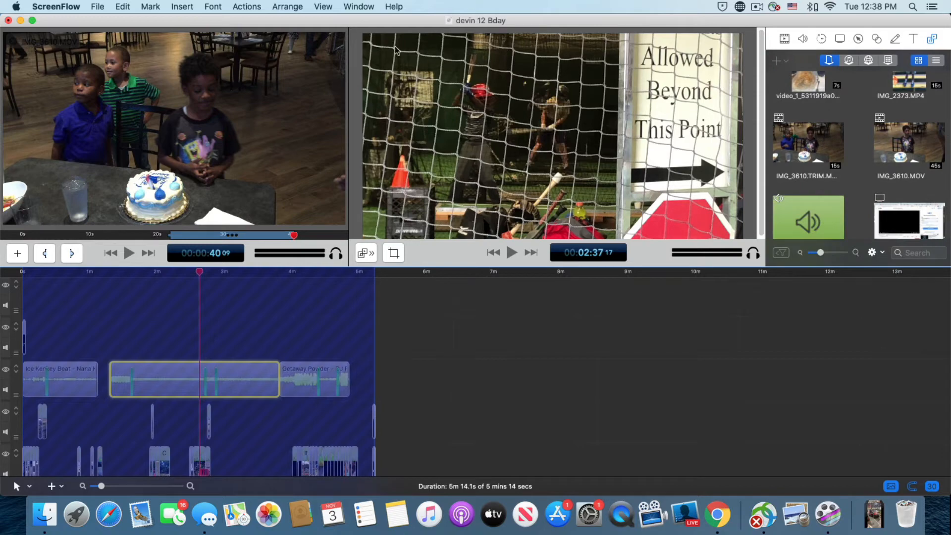
pyautogui.click(124, 7)
pyautogui.moveTo(359, 7)
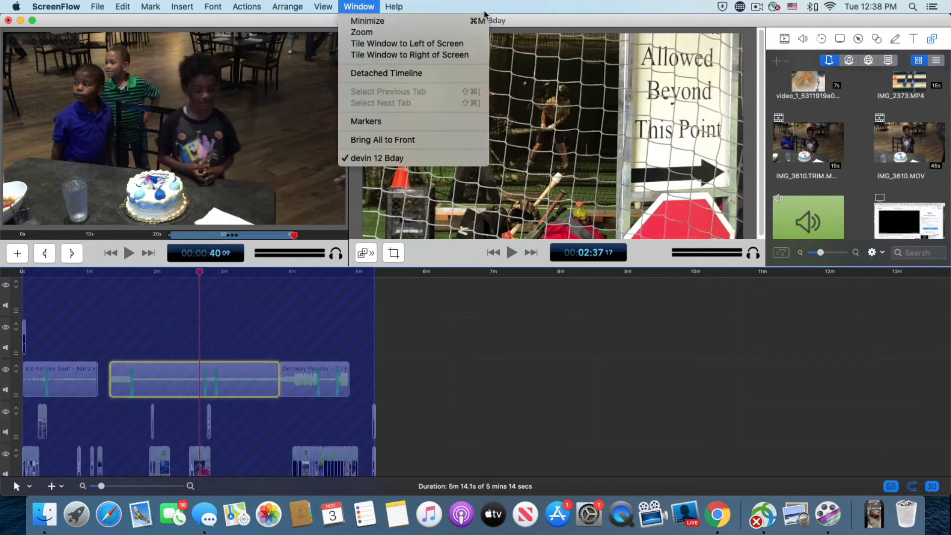
pyautogui.click(921, 126)
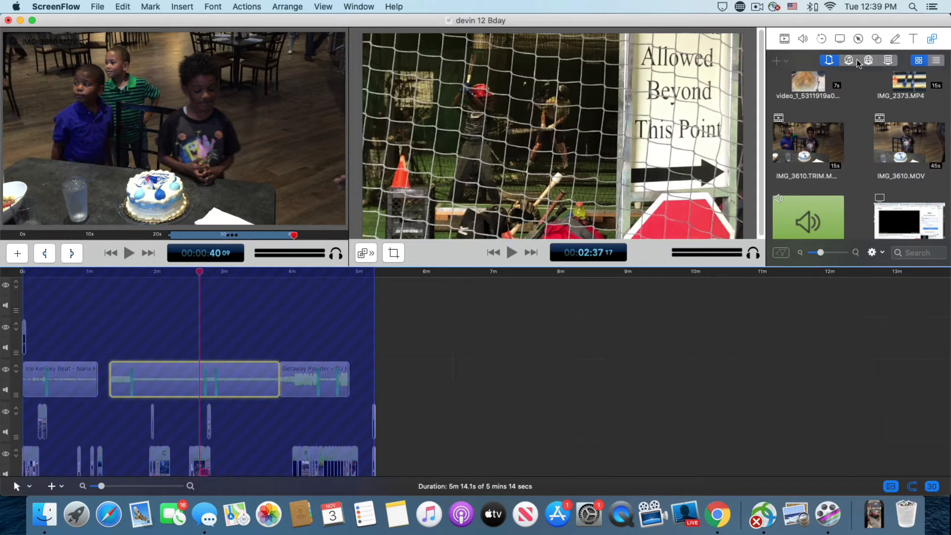
# - Switch the media library to list view and look through the listed media files
pyautogui.click(938, 60)
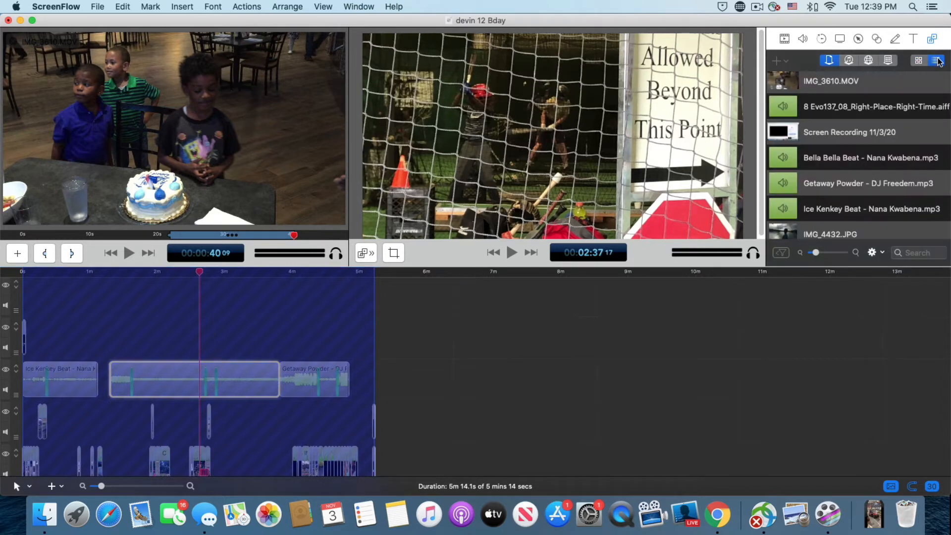
pyautogui.scroll(-1, 879, 118)
pyautogui.scroll(5, 876, 118)
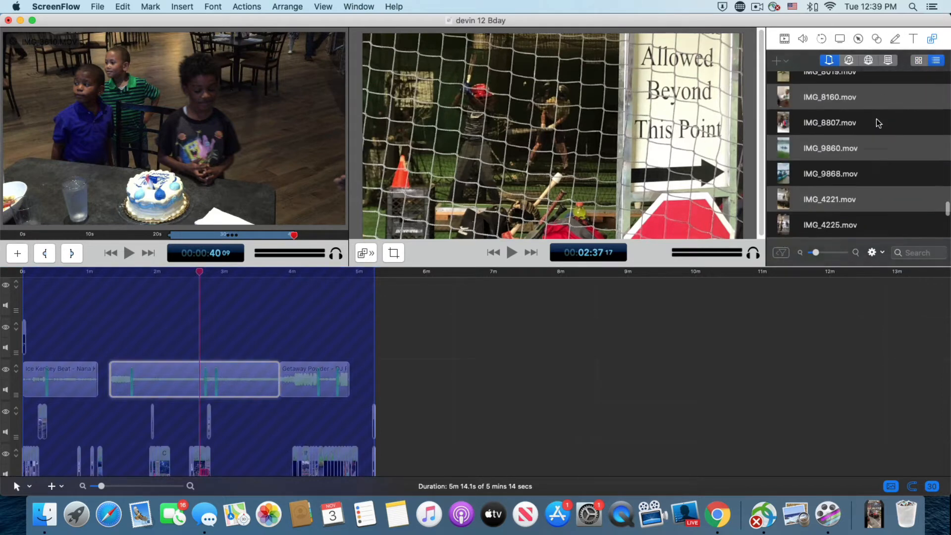
# - Look through the media files at the end of the library and compare the thumbnail view with the list view
pyautogui.scroll(-4, 873, 119)
pyautogui.scroll(1, 873, 119)
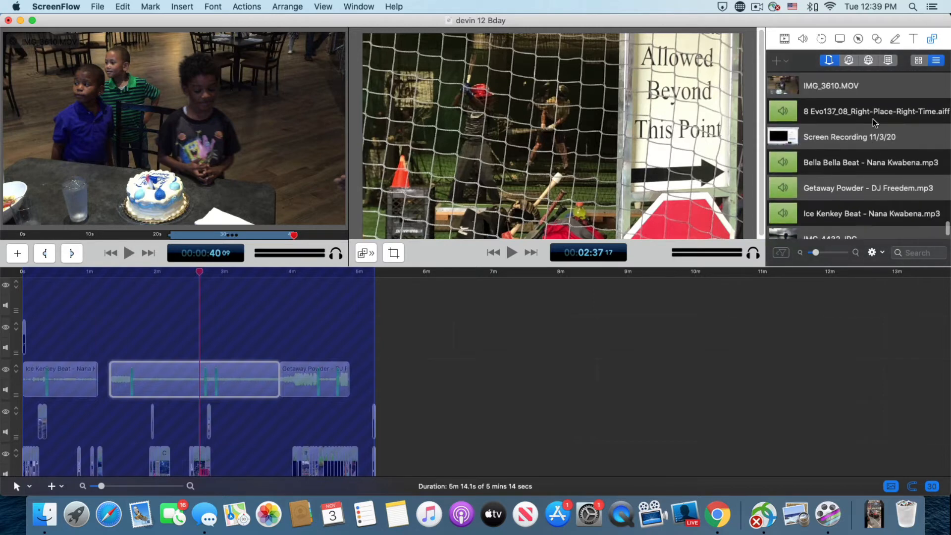
pyautogui.click(918, 61)
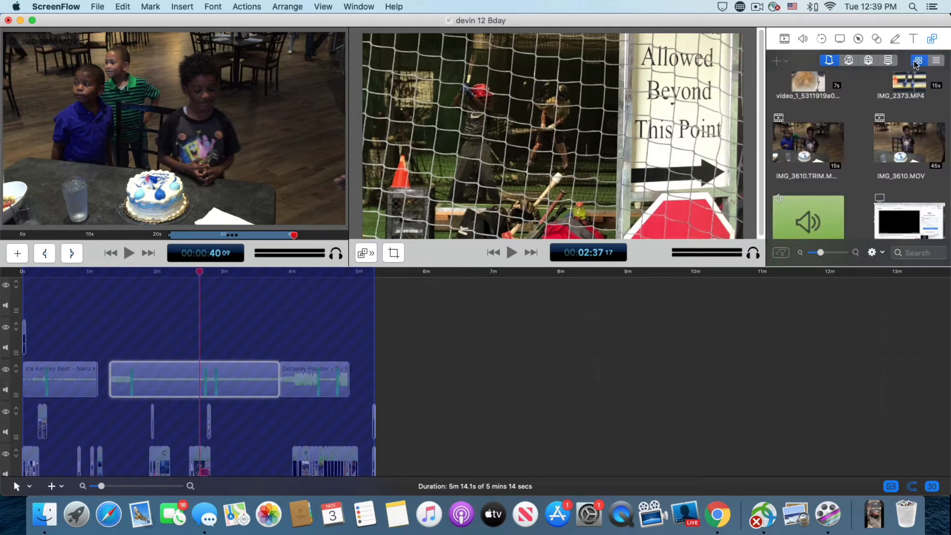
pyautogui.click(939, 61)
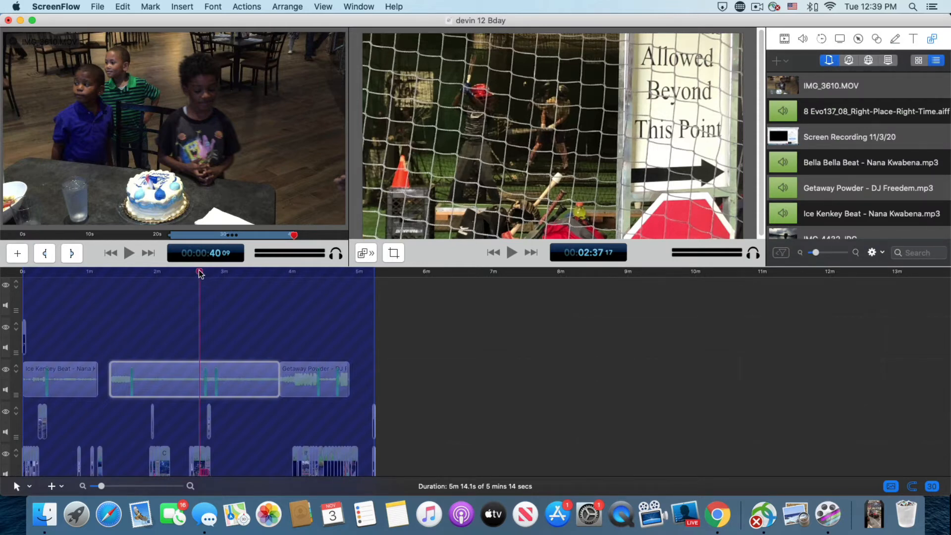
# - Return the playhead to the project start, enlarge the timeline, and show the text properties of the "November 3, 2008" title
pyautogui.moveTo(199, 273); pyautogui.dragTo(20, 280)
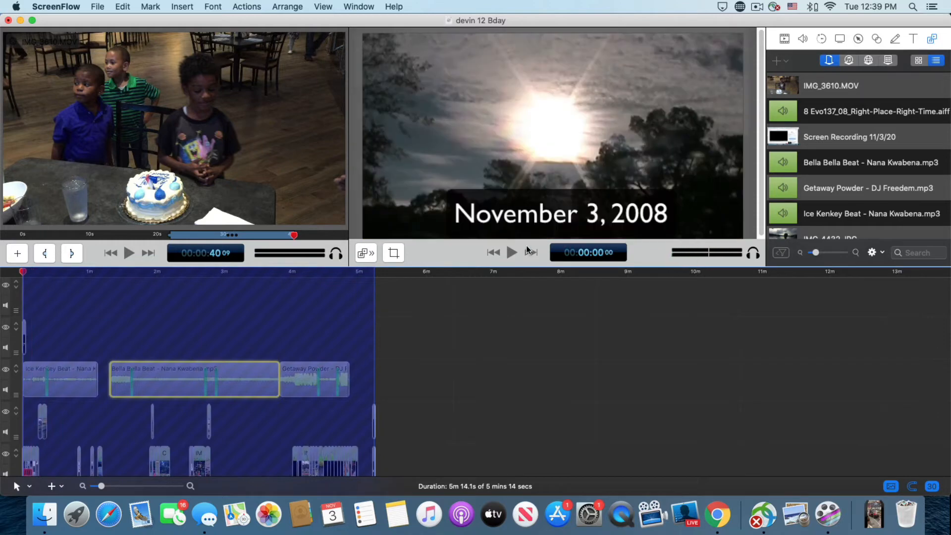
pyautogui.moveTo(269, 364)
pyautogui.press('super+plus')
pyautogui.press('super+plus')
pyautogui.press('super+plus')
pyautogui.press('super+plus')
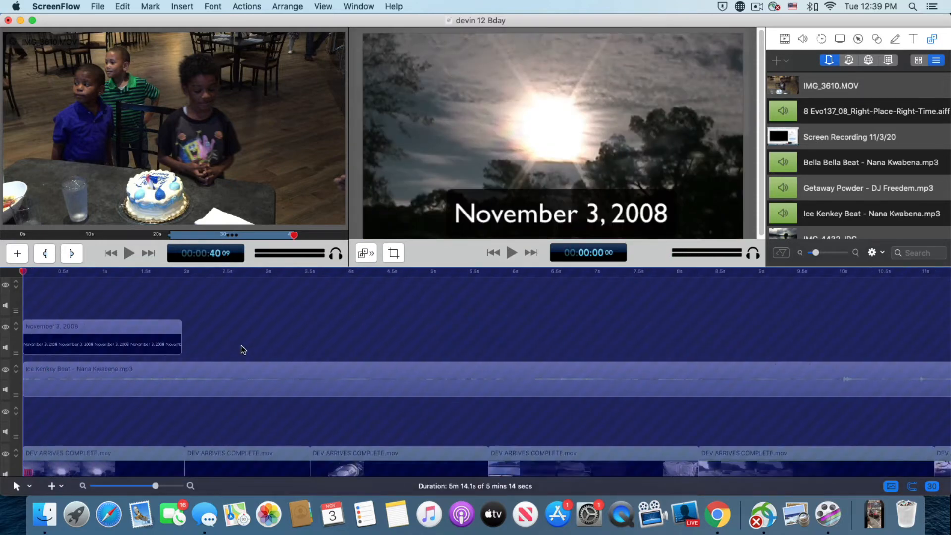
pyautogui.click(108, 334)
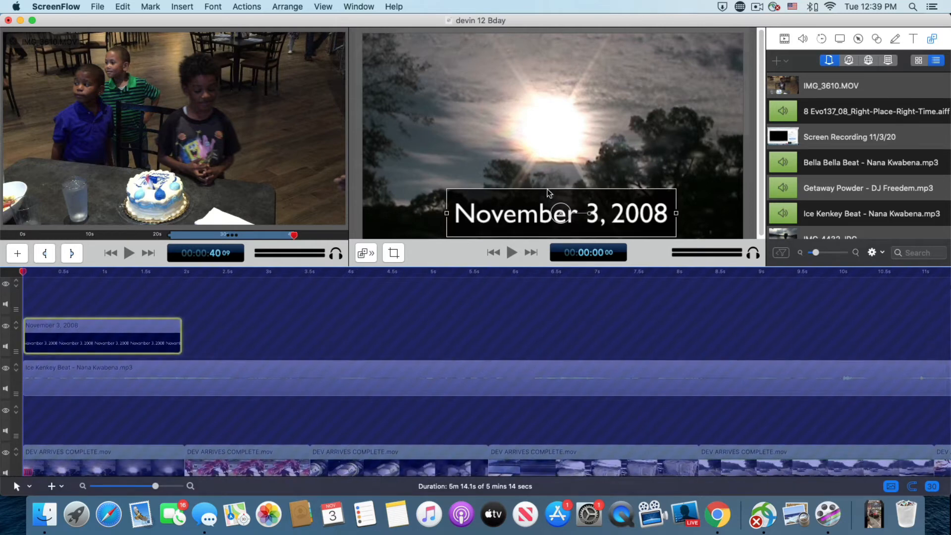
pyautogui.click(916, 38)
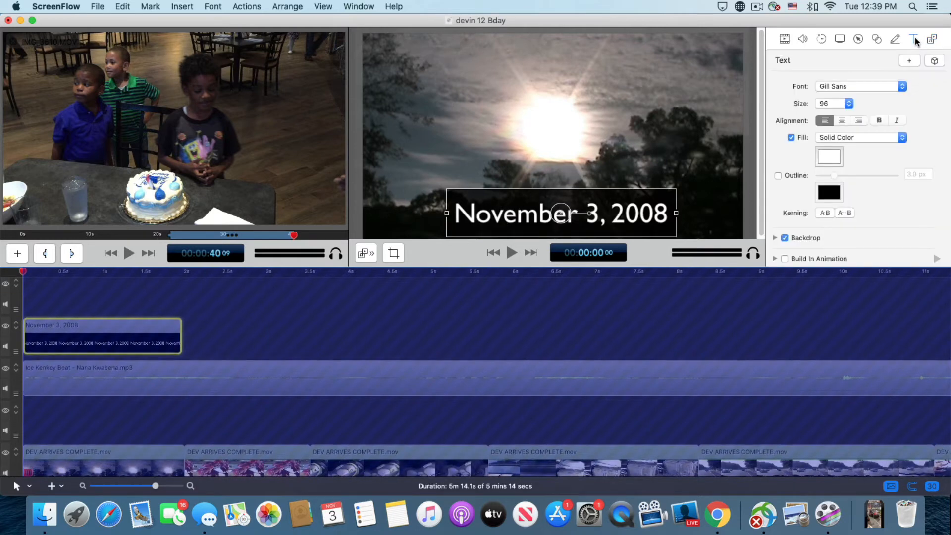
# - Add a new text clip at the project start and delete it from the timeline
pyautogui.click(910, 61)
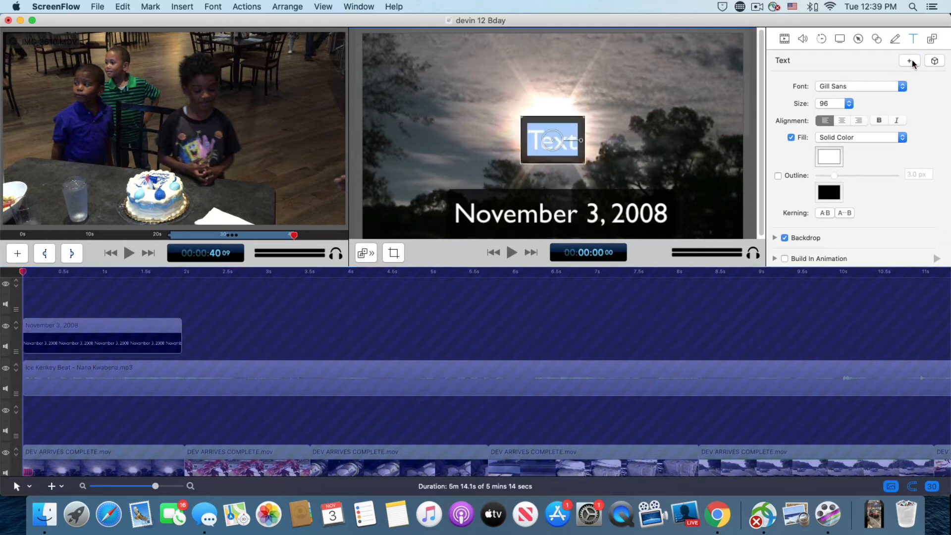
pyautogui.click(572, 142)
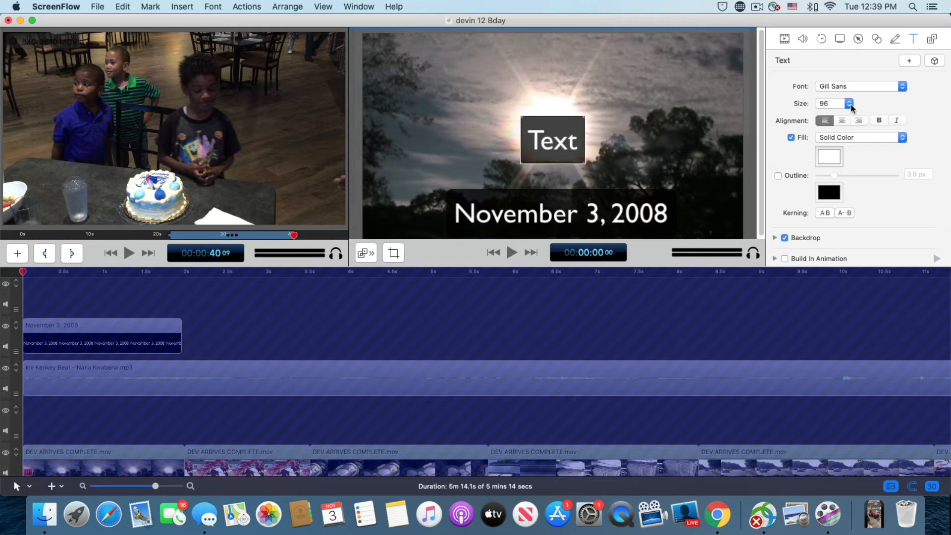
pyautogui.scroll(3, 81, 311)
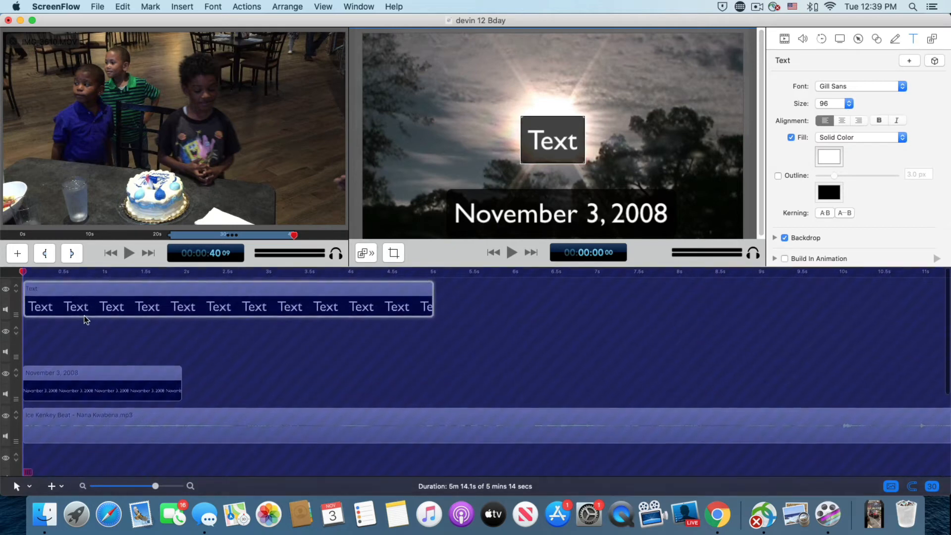
pyautogui.click(82, 314)
pyautogui.press('Delete')
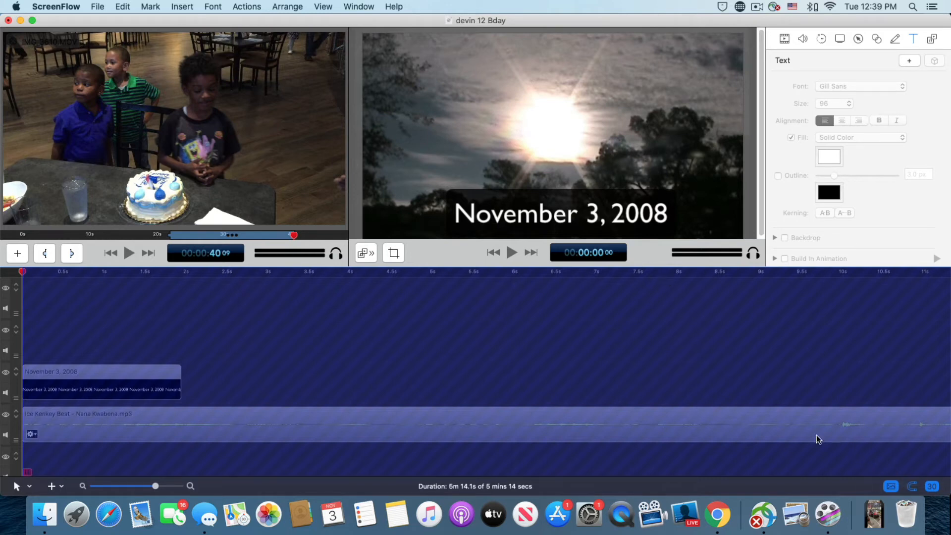
# - Zoom the timeline out to the whole project and move the playhead to its end at 00:05:14:02
pyautogui.hscroll(5, 668, 413)
pyautogui.hscroll(2, 667, 417)
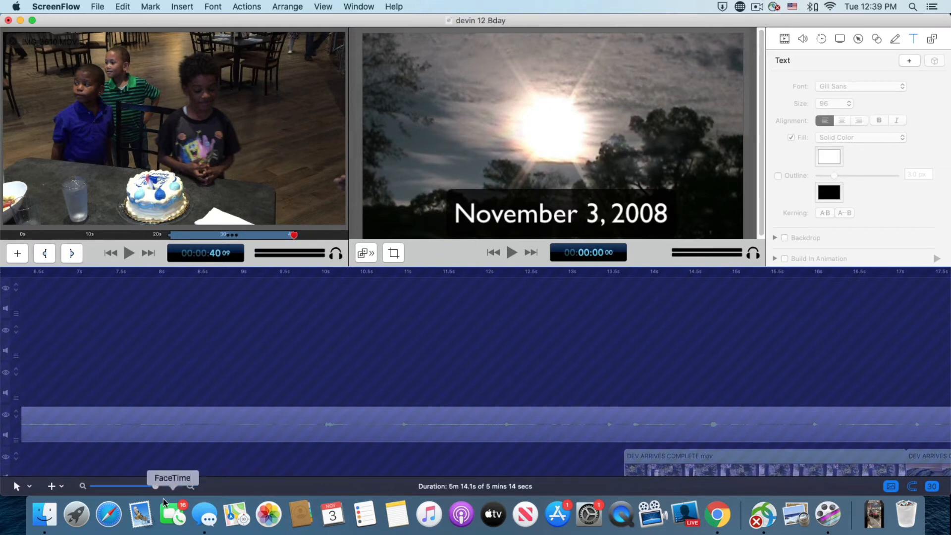
pyautogui.moveTo(154, 485); pyautogui.dragTo(99, 486)
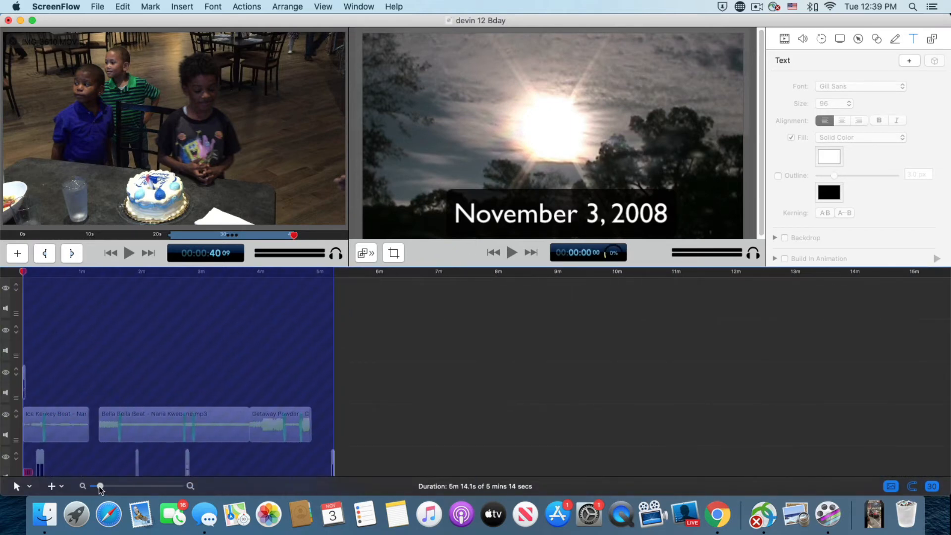
pyautogui.click(362, 273)
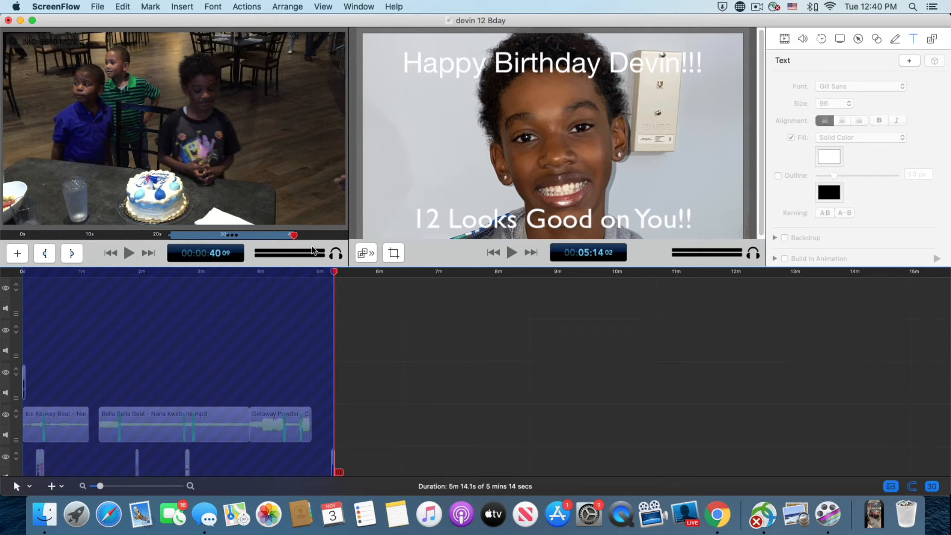
# - Mark the in point of IMG_3610.MOV at 21:27 and its out point at 40:10 in the clip preview
pyautogui.moveTo(288, 234); pyautogui.dragTo(173, 237)
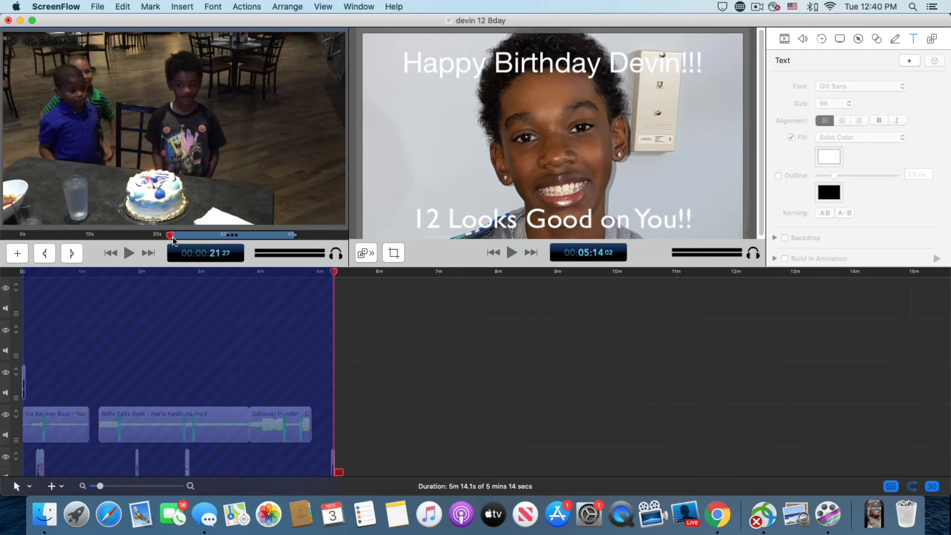
pyautogui.click(45, 257)
pyautogui.click(45, 257)
pyautogui.moveTo(172, 235); pyautogui.dragTo(293, 235)
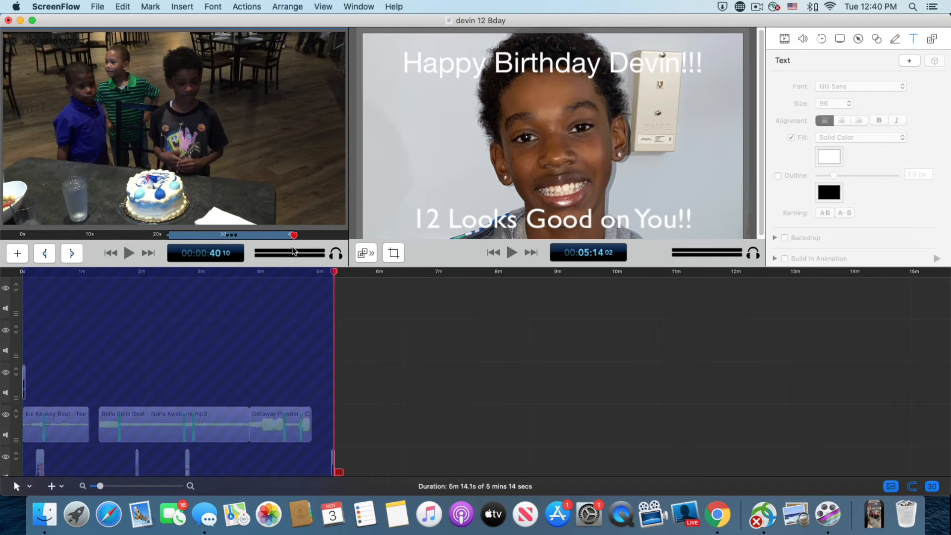
pyautogui.click(75, 253)
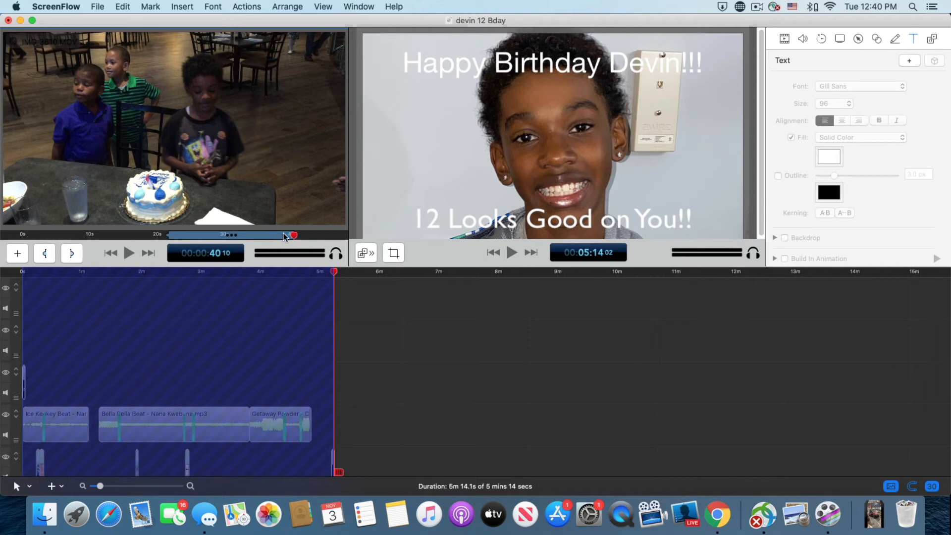
# - Move the in point of IMG_3610.MOV to 16:16 and add the marked range to the timeline at the project's end
pyautogui.click(202, 235)
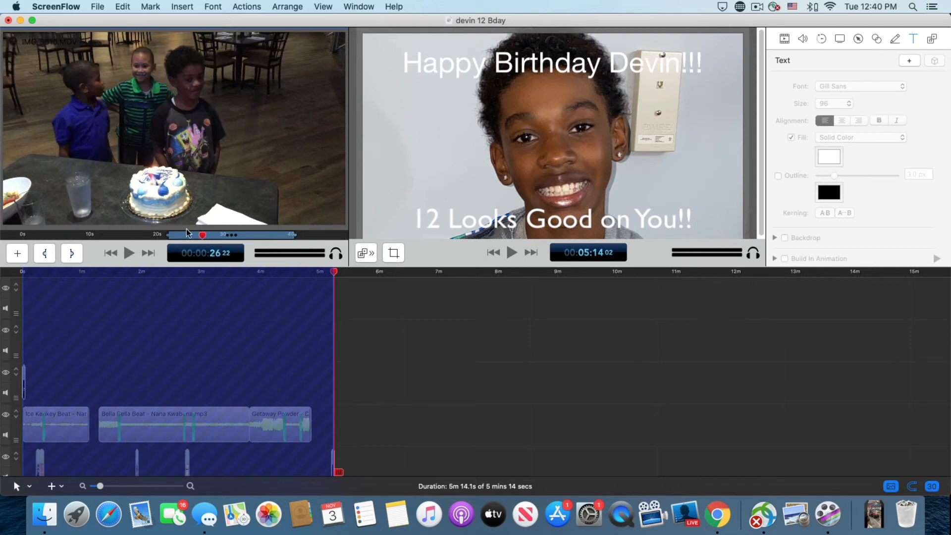
pyautogui.moveTo(200, 235); pyautogui.dragTo(127, 244)
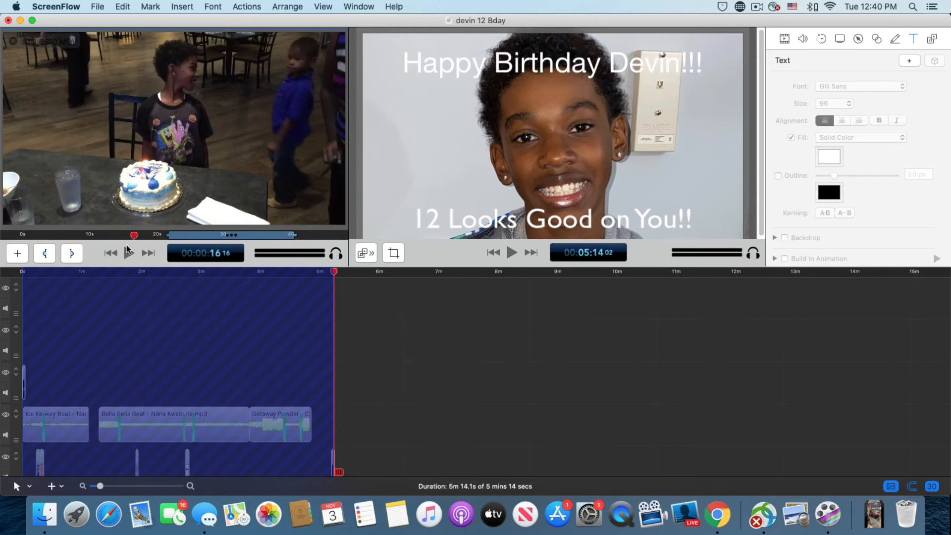
pyautogui.press('i')
pyautogui.click(17, 254)
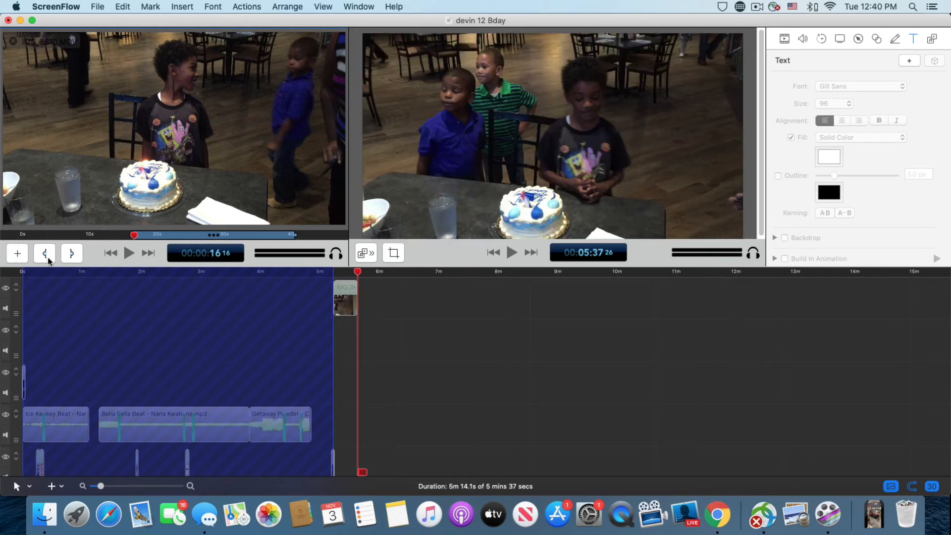
# - Play the newly added cake clip from its start on the timeline for a few seconds
pyautogui.click(334, 272)
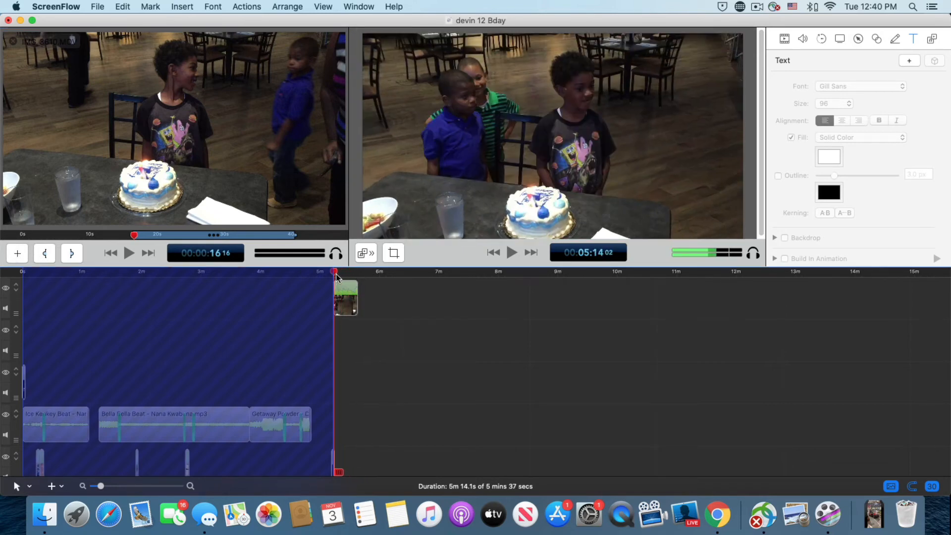
pyautogui.press('space')
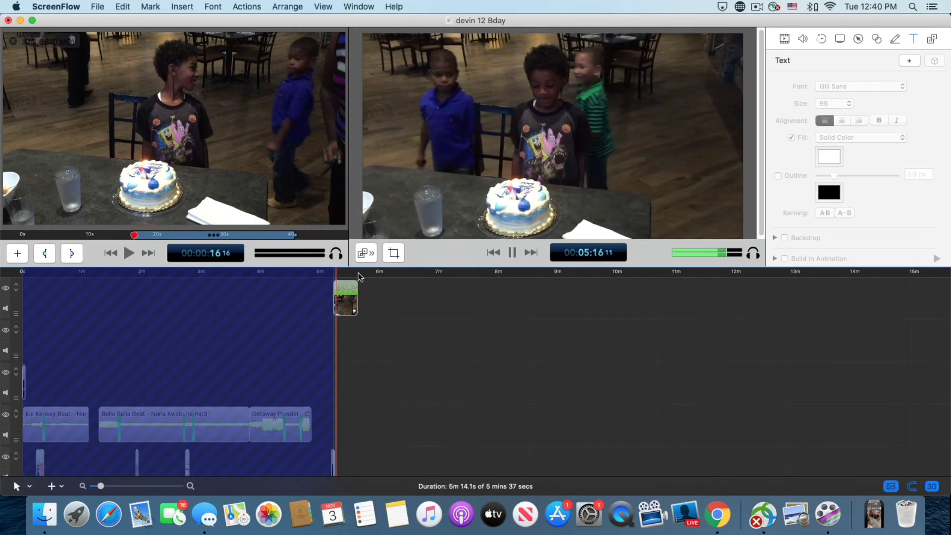
pyautogui.click(513, 252)
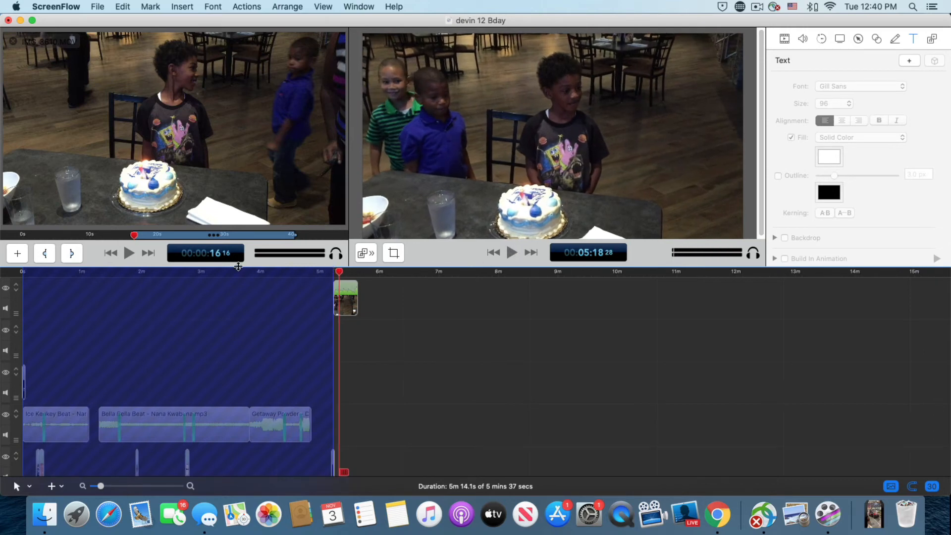
# - Delete the added cake clip from the timeline and return the playhead to 00:05:14:02
pyautogui.moveTo(339, 285)
pyautogui.moveTo(349, 297); pyautogui.dragTo(348, 298)
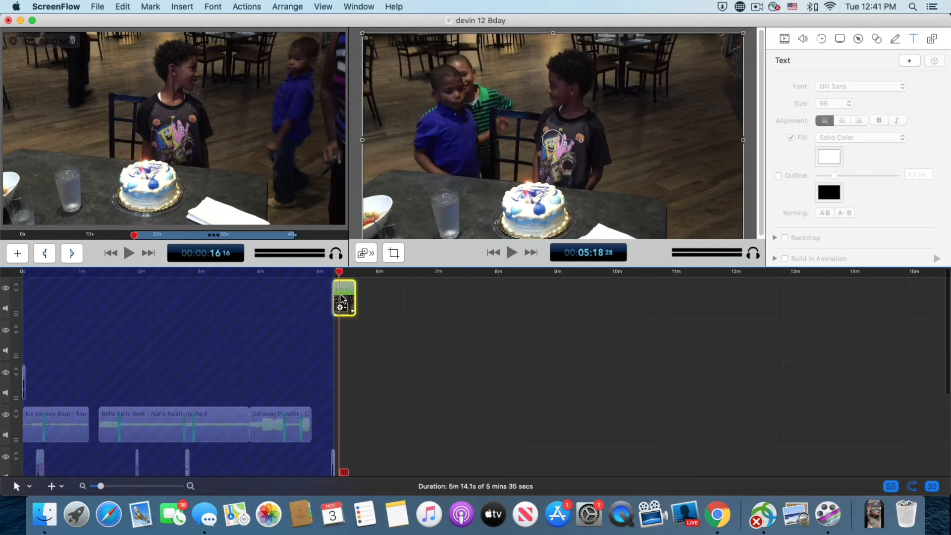
pyautogui.press('Delete')
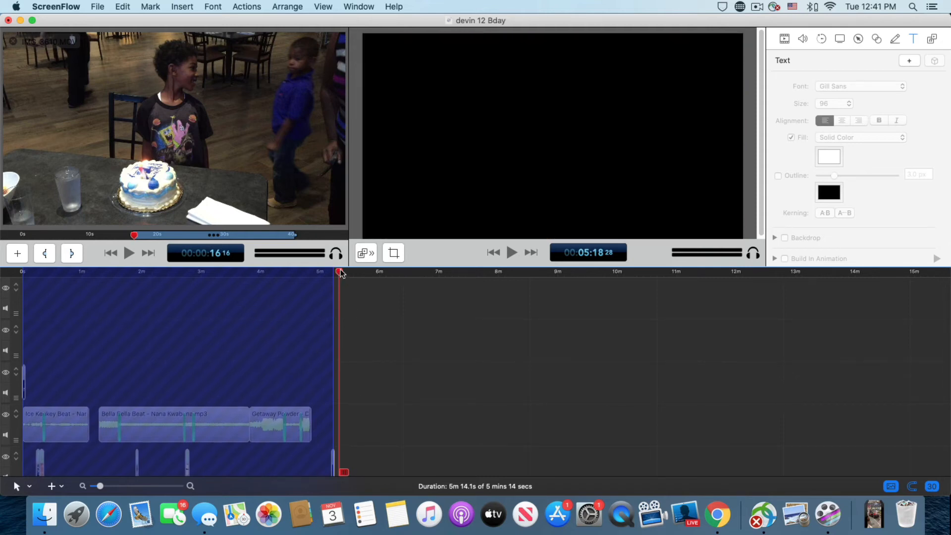
pyautogui.moveTo(340, 272); pyautogui.dragTo(334, 271)
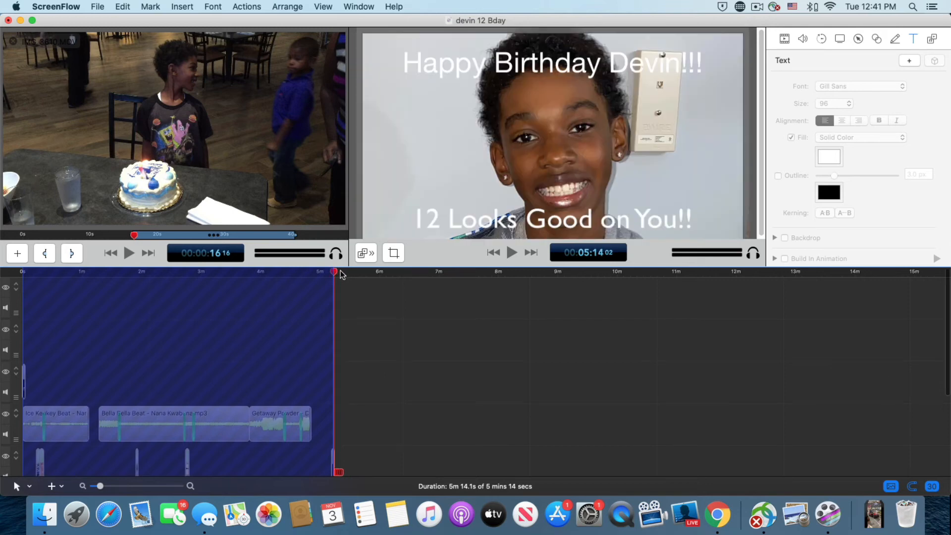